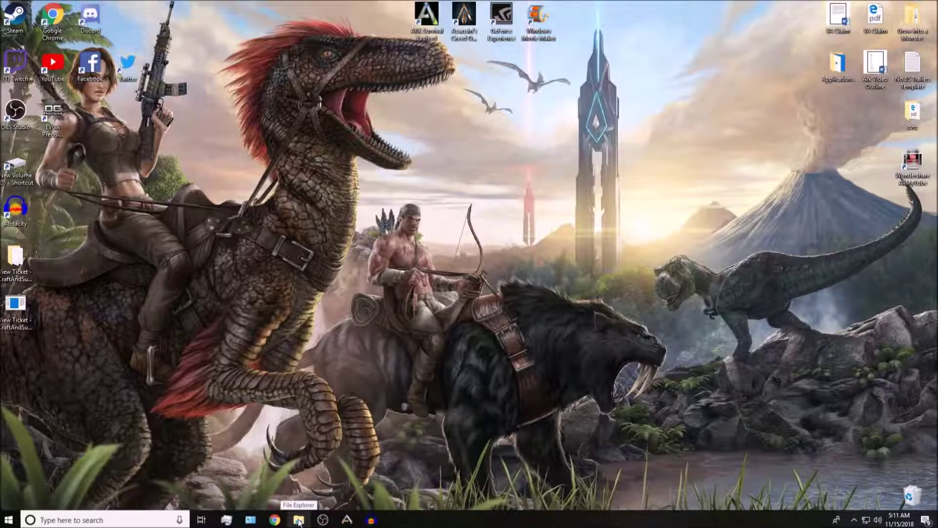
Step: Open File Explorer and browse the C: drive to Program Files (x86)\Steam\steamapps\common to check the default game folder
{"action": "left_click", "coordinate": [298, 523]}
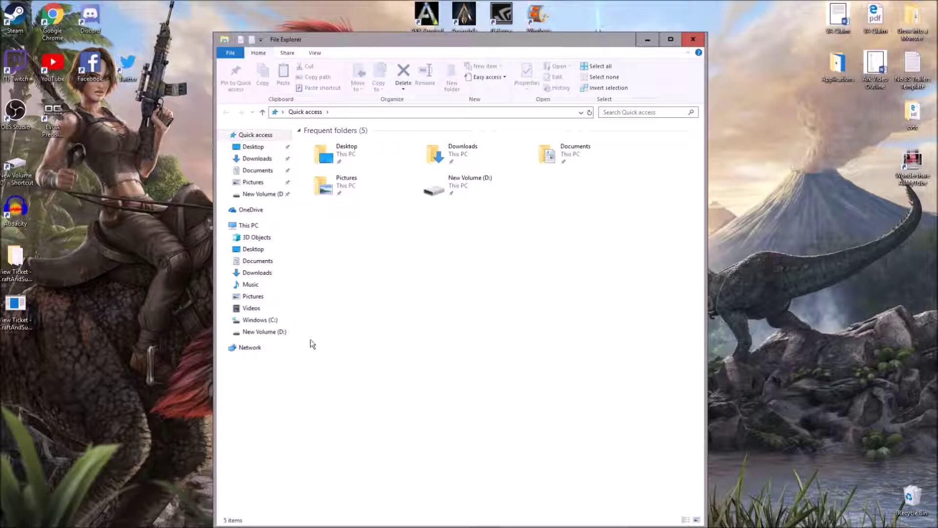
{"action": "left_click", "coordinate": [271, 323]}
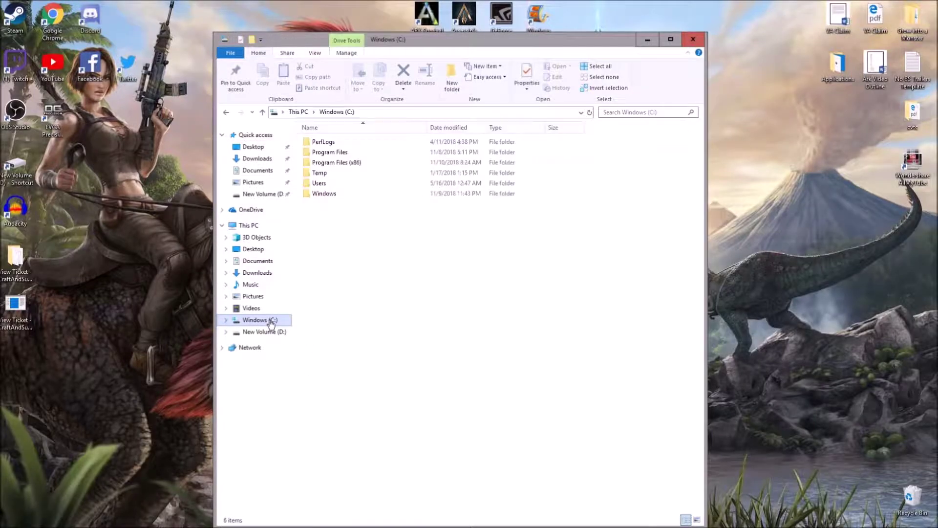
{"action": "double_click", "coordinate": [349, 167]}
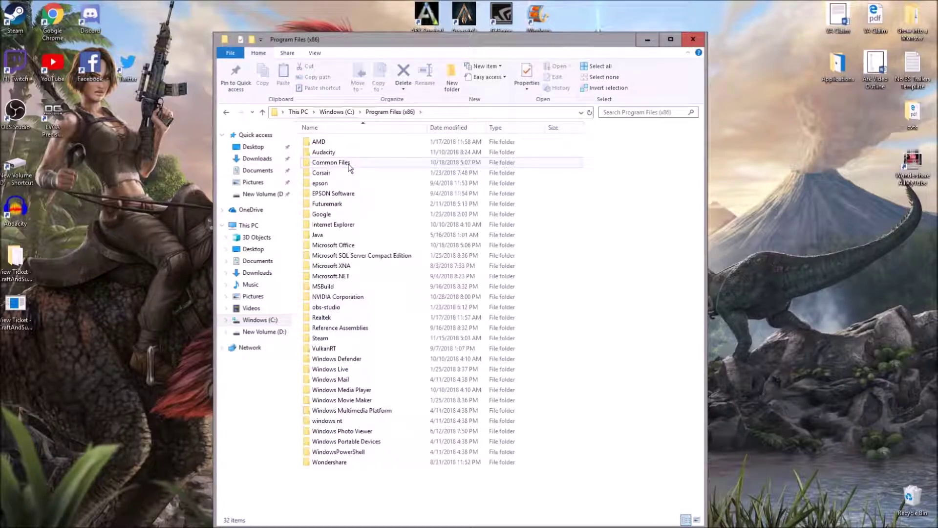
{"action": "double_click", "coordinate": [335, 343]}
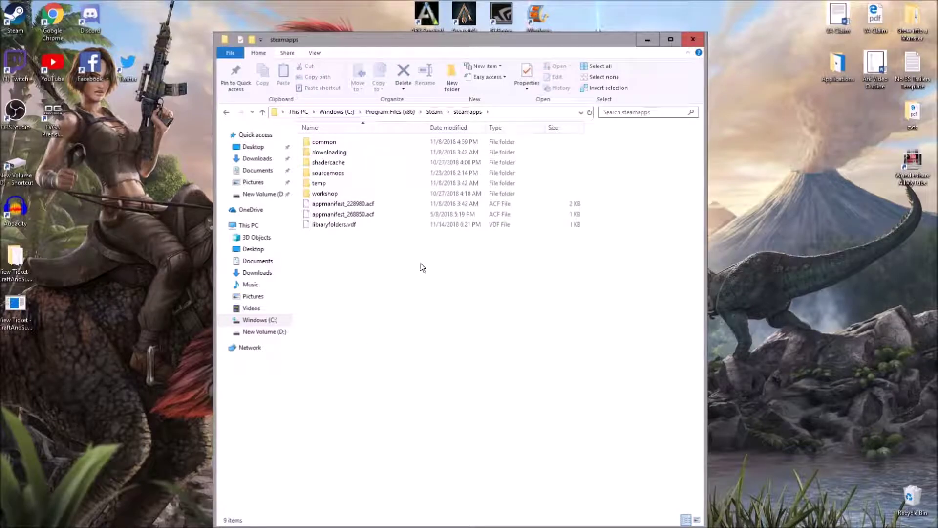
{"action": "double_click", "coordinate": [323, 142]}
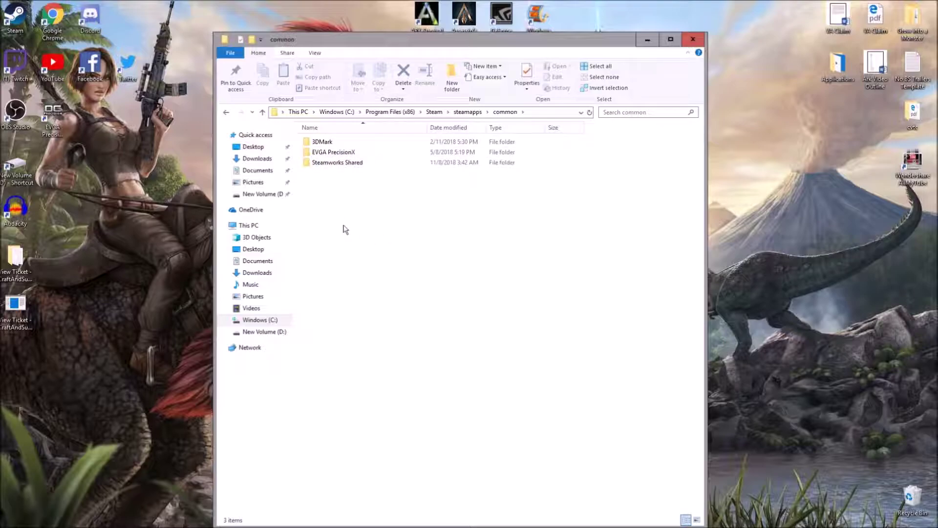
Step: Go to the Steam library folder Civ VI\steamapps\common on the New Volume (D:) drive
{"action": "left_click", "coordinate": [275, 333]}
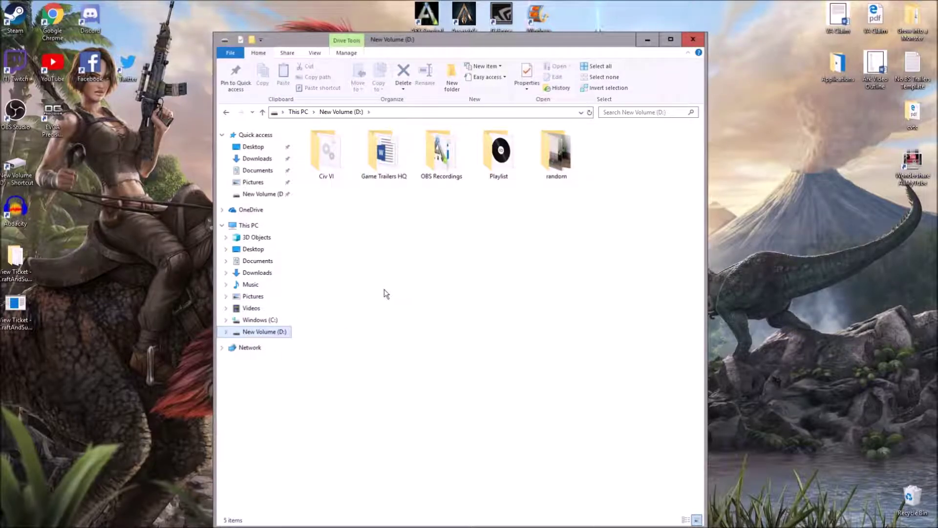
{"action": "left_click", "coordinate": [323, 161]}
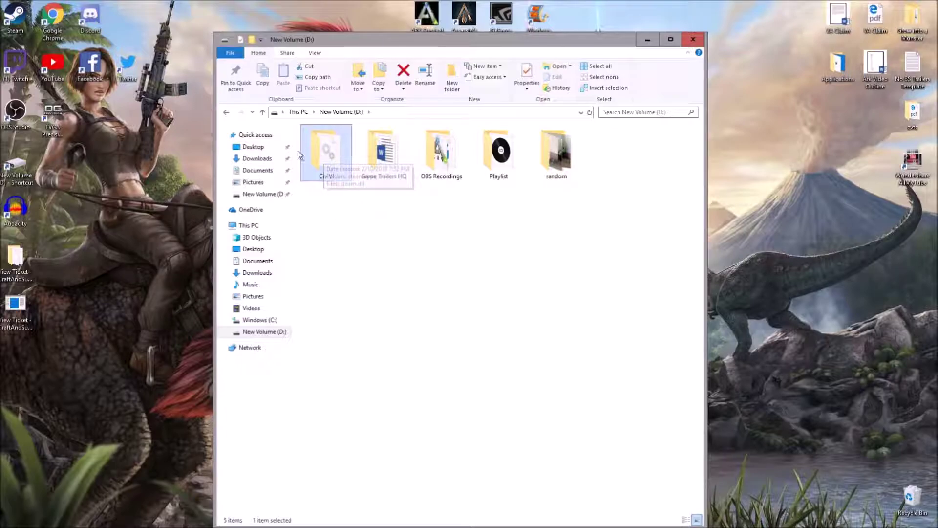
{"action": "double_click", "coordinate": [330, 155]}
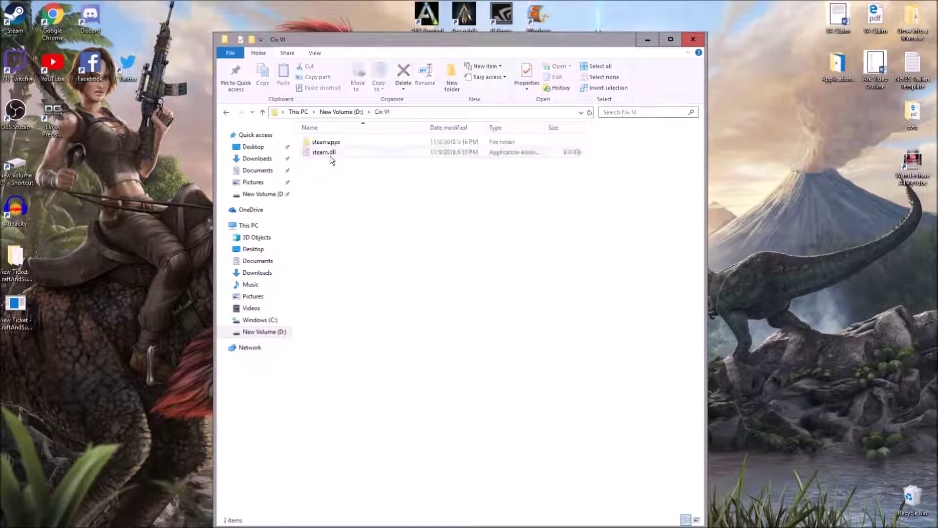
{"action": "left_click", "coordinate": [327, 145]}
{"action": "double_click", "coordinate": [327, 145]}
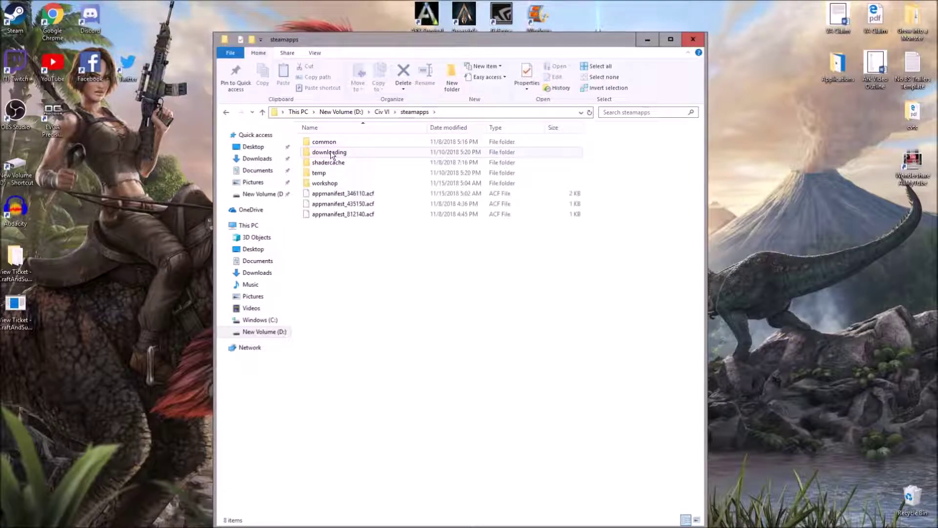
{"action": "double_click", "coordinate": [331, 146]}
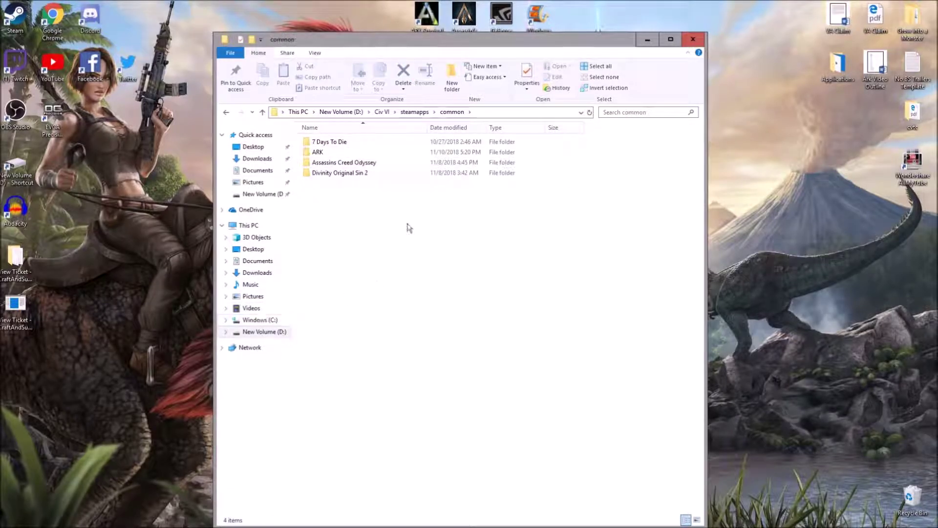
Step: Open the ExtinctionSavedArksLocal folder under ARK\ShooterGame\Saved
{"action": "double_click", "coordinate": [350, 155]}
{"action": "double_click", "coordinate": [344, 162]}
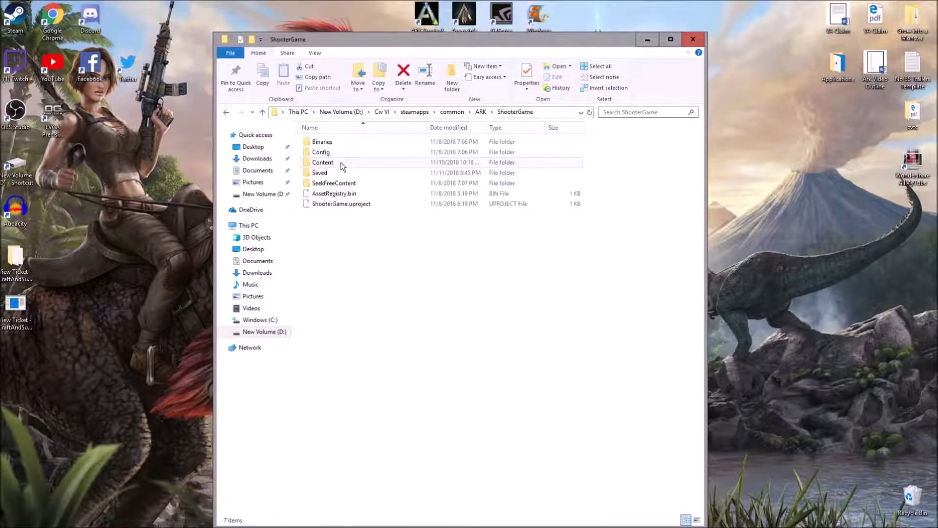
{"action": "double_click", "coordinate": [333, 173]}
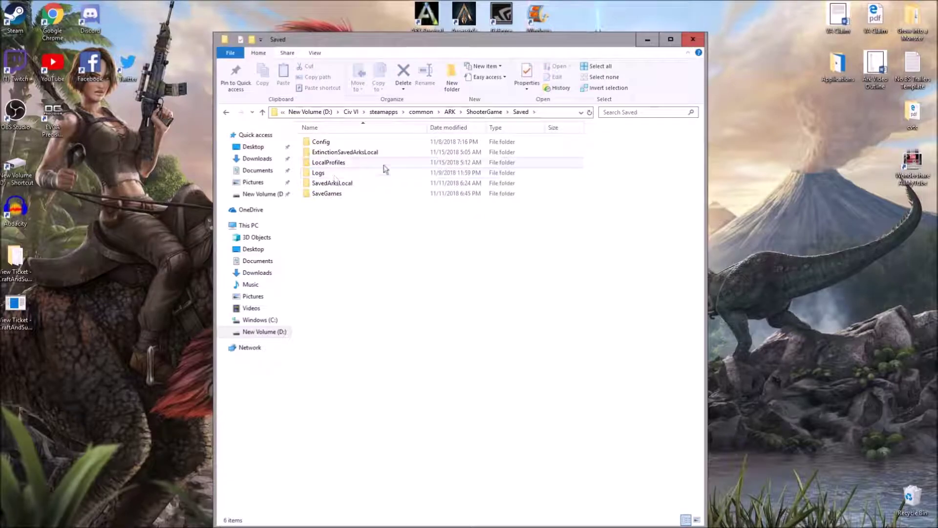
{"action": "mouse_move", "coordinate": [321, 157]}
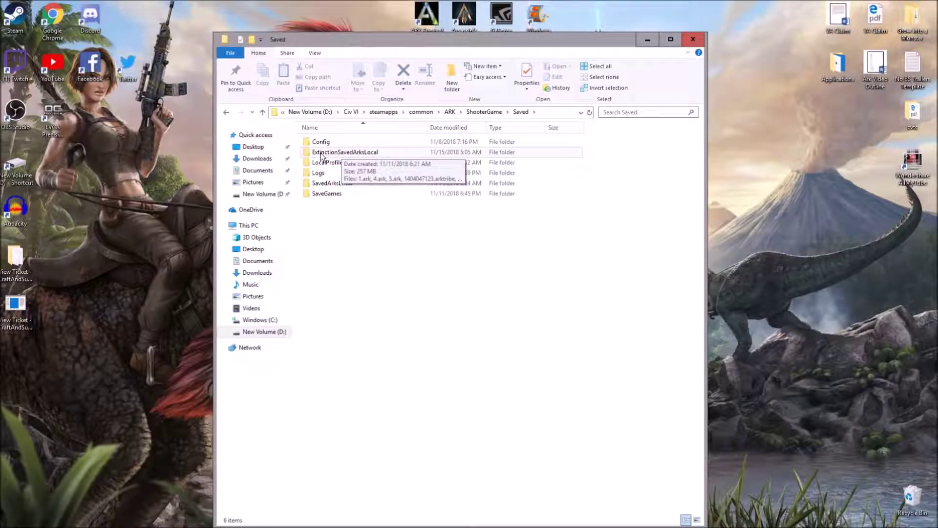
{"action": "double_click", "coordinate": [355, 156]}
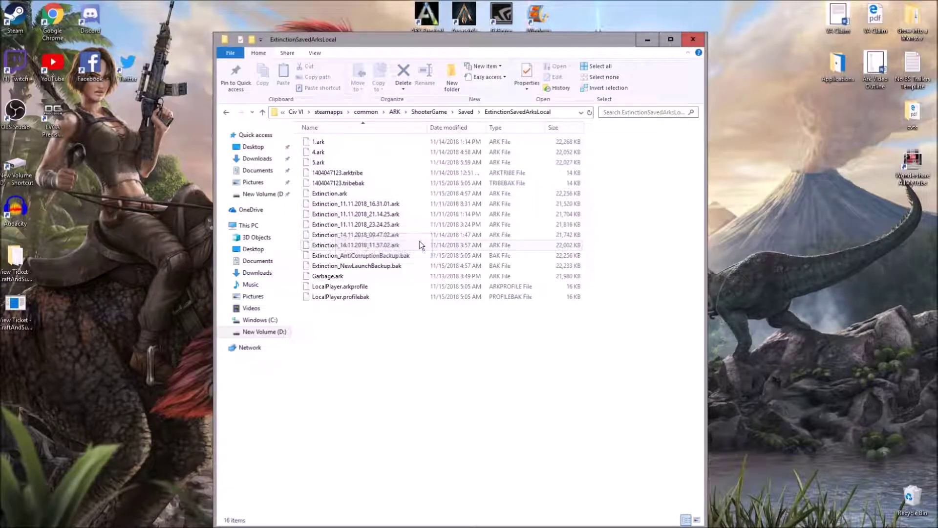
Step: Examine the main Extinction.ark save, the date-stamped Extinction saves and the numbered .ark files in the folder
{"action": "left_click", "coordinate": [359, 196]}
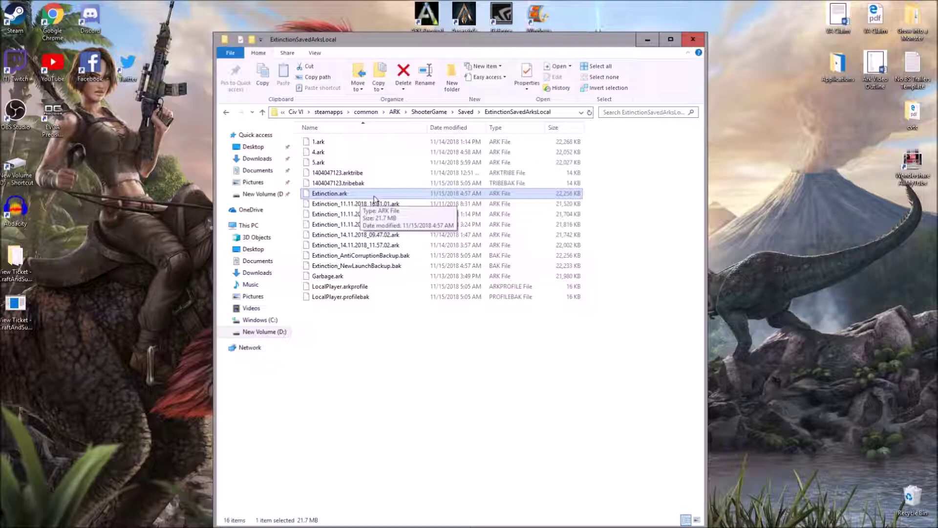
{"action": "left_click", "coordinate": [370, 204]}
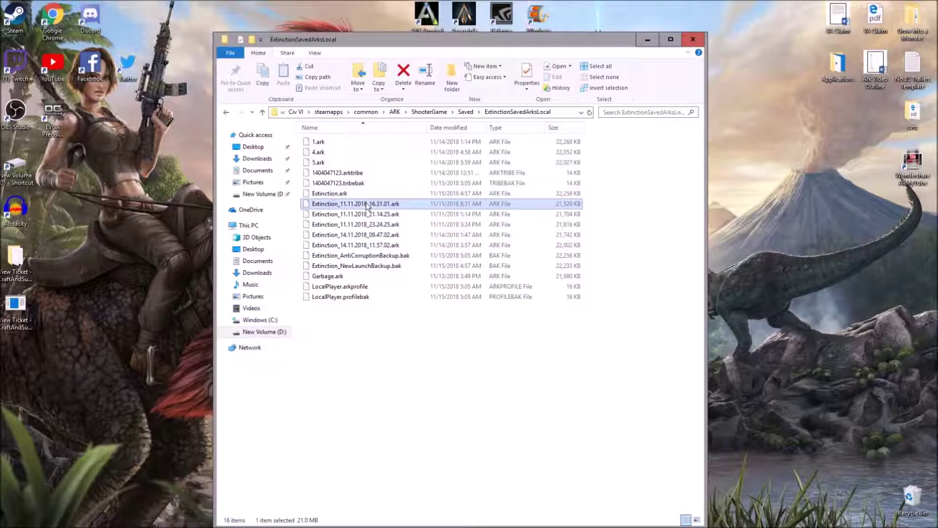
{"action": "left_click", "coordinate": [368, 214]}
{"action": "left_click", "coordinate": [367, 224]}
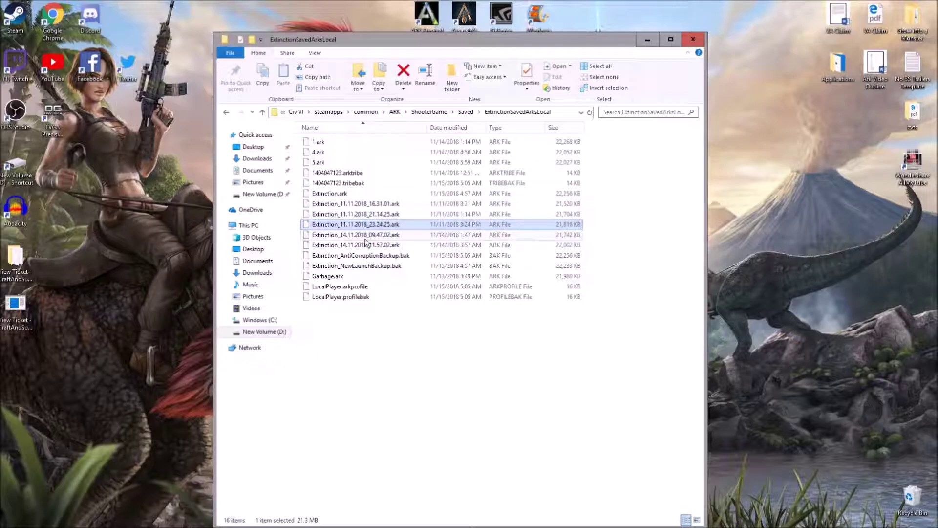
{"action": "left_click", "coordinate": [367, 236]}
{"action": "left_click", "coordinate": [367, 246]}
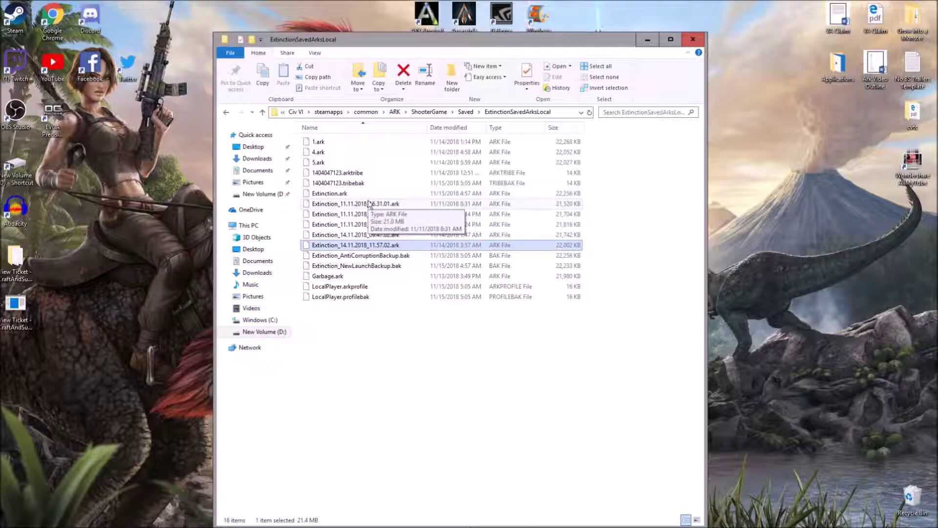
{"action": "left_click", "coordinate": [369, 205]}
{"action": "left_click", "coordinate": [368, 214]}
{"action": "left_click", "coordinate": [367, 225]}
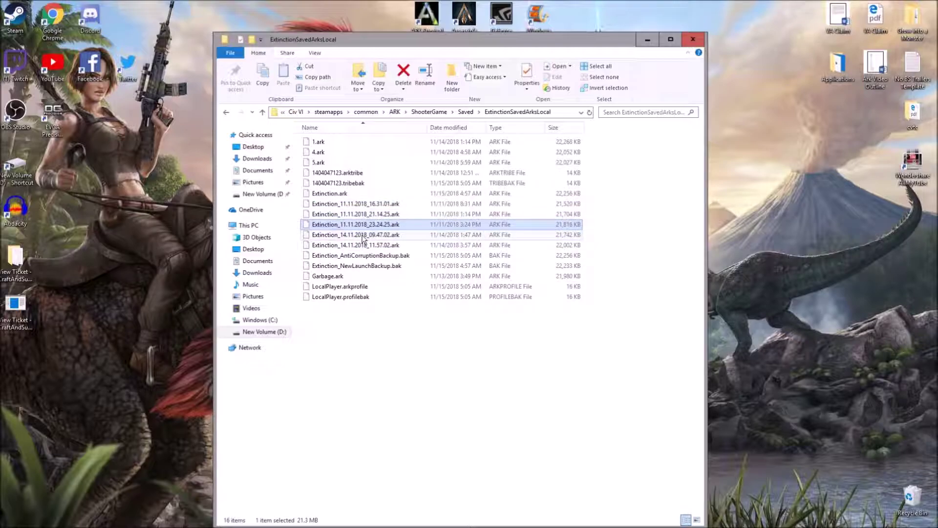
{"action": "left_click", "coordinate": [363, 236]}
{"action": "left_click", "coordinate": [364, 245]}
{"action": "left_click", "coordinate": [340, 163]}
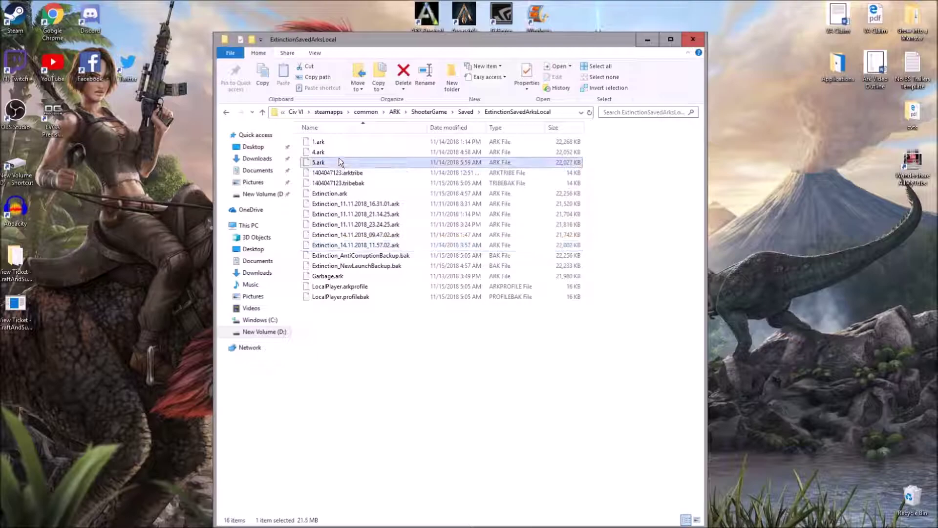
{"action": "left_click", "coordinate": [339, 151]}
{"action": "left_click", "coordinate": [337, 142]}
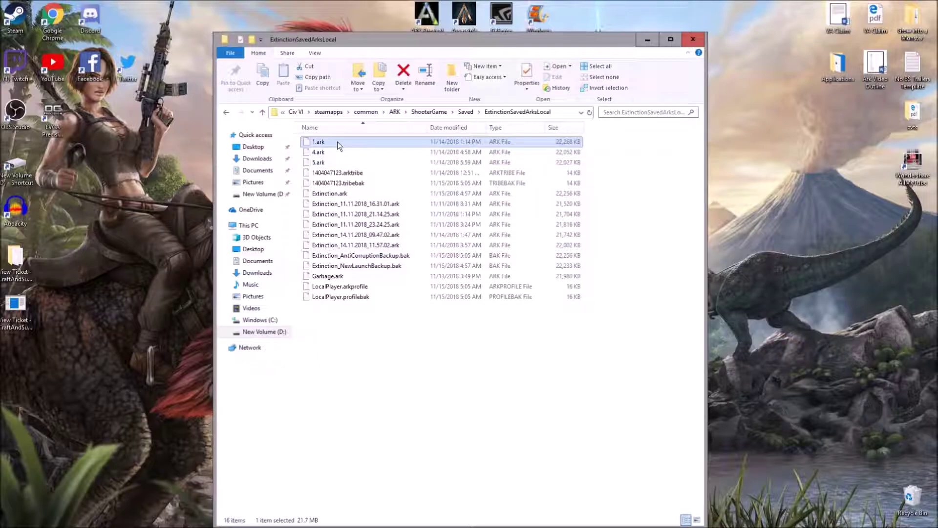
{"action": "left_click", "coordinate": [351, 194]}
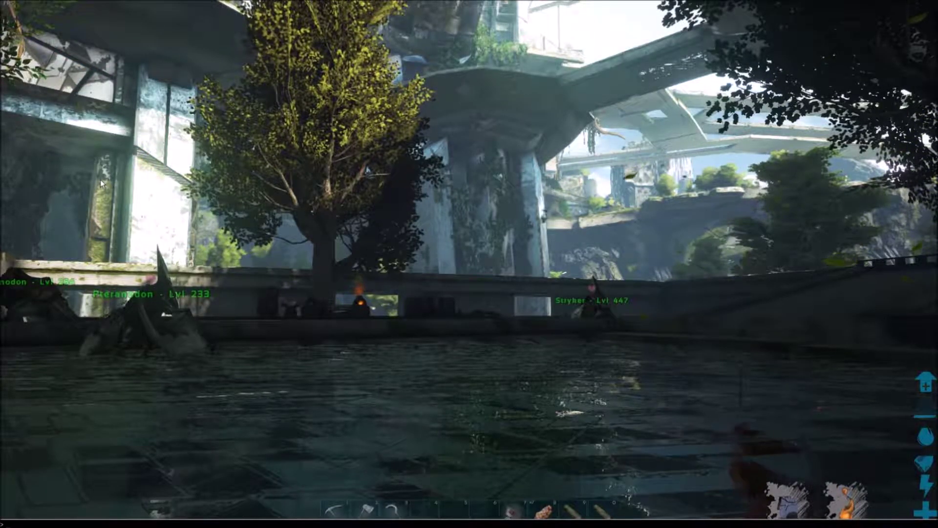
Step: Switch to ARK: Survival Evolved and run the saveworld command in the game console
{"action": "key", "text": "Tab"}
{"action": "type", "text": "saveworld"}
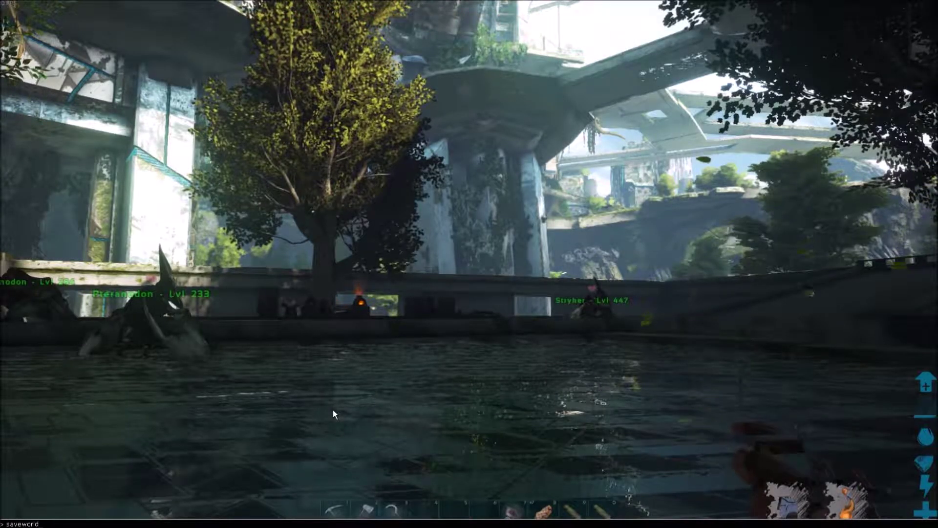
{"action": "key", "text": "Return"}
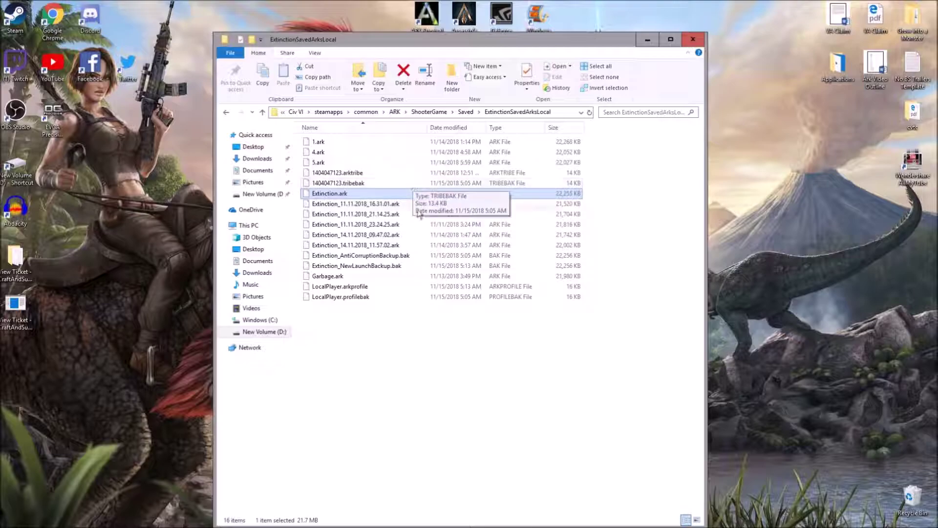
Step: Return to the save folder in File Explorer and duplicate Extinction.ark in the same folder
{"action": "left_click", "coordinate": [361, 183]}
{"action": "left_click", "coordinate": [360, 194]}
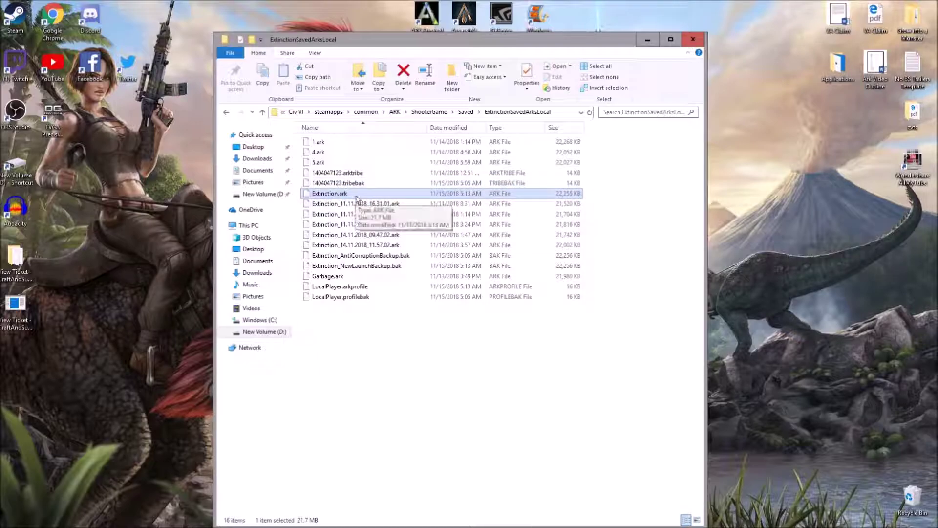
{"action": "right_click", "coordinate": [358, 195]}
{"action": "left_click", "coordinate": [384, 318]}
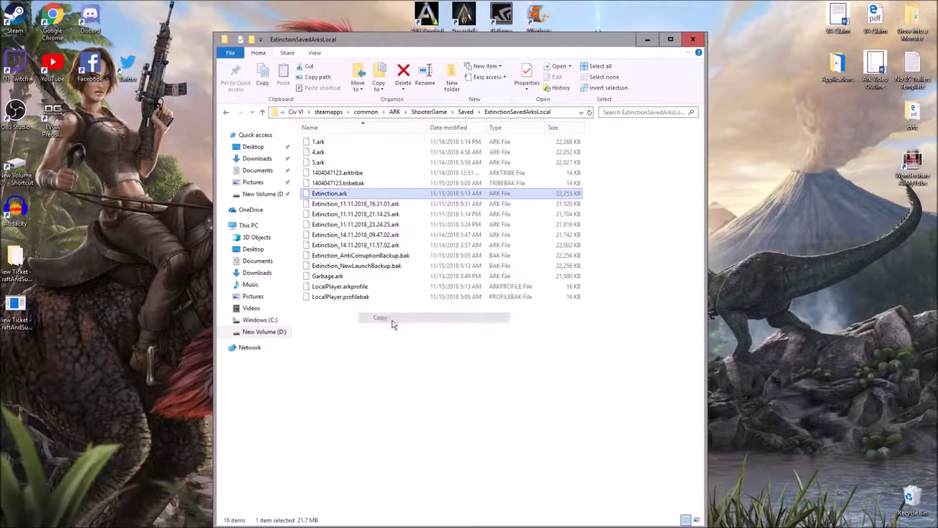
{"action": "right_click", "coordinate": [374, 341]}
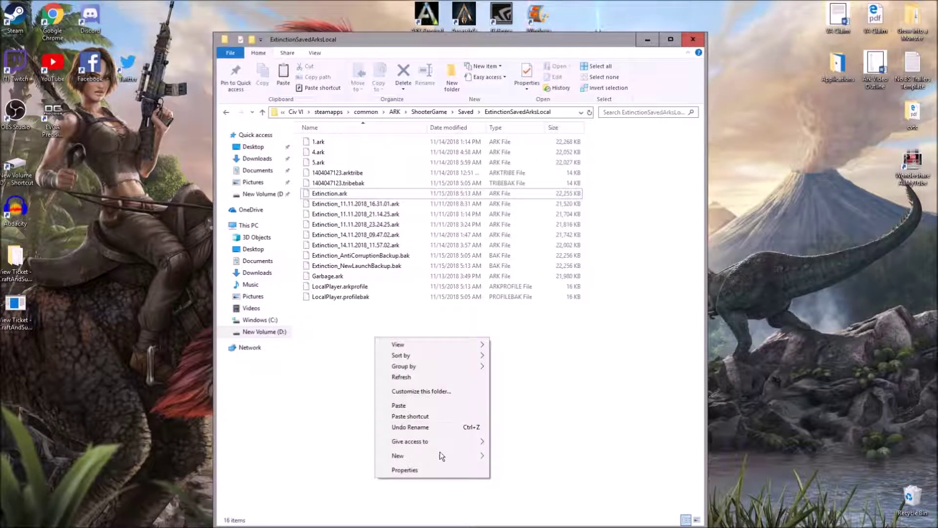
{"action": "left_click", "coordinate": [445, 405]}
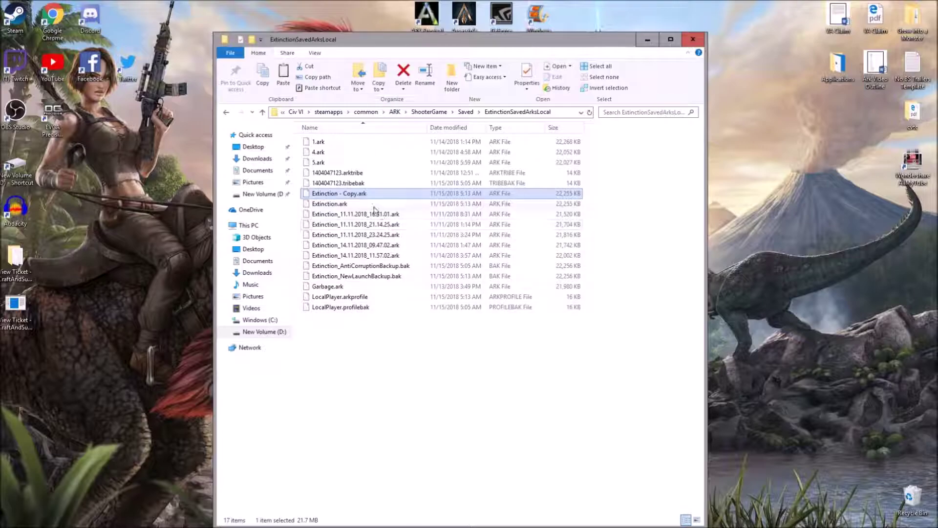
Step: Rename the duplicated Extinction save file as 2.ark
{"action": "right_click", "coordinate": [337, 192]}
{"action": "left_click", "coordinate": [384, 348]}
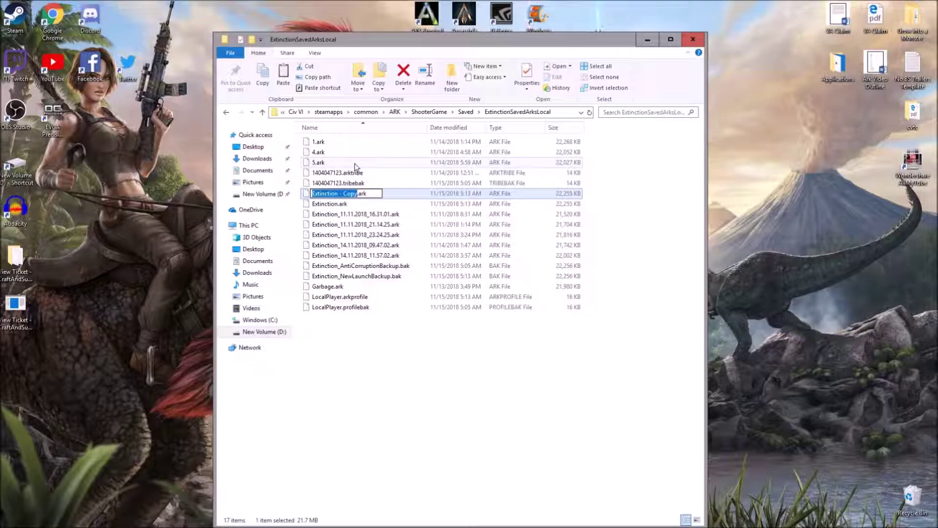
{"action": "type", "text": "2"}
{"action": "key", "text": "Return"}
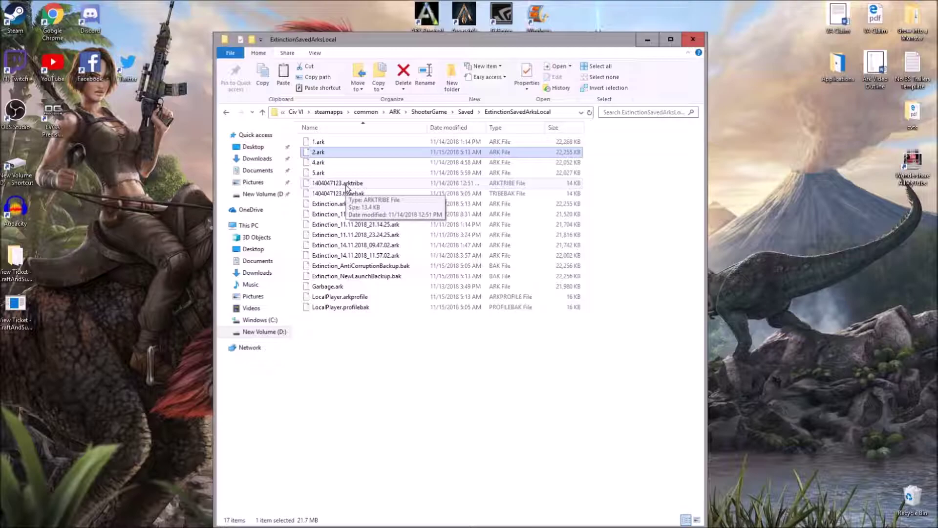
Step: Compare the main Extinction.ark save with its backup copy 2.ark in the save folder
{"action": "left_click", "coordinate": [349, 205]}
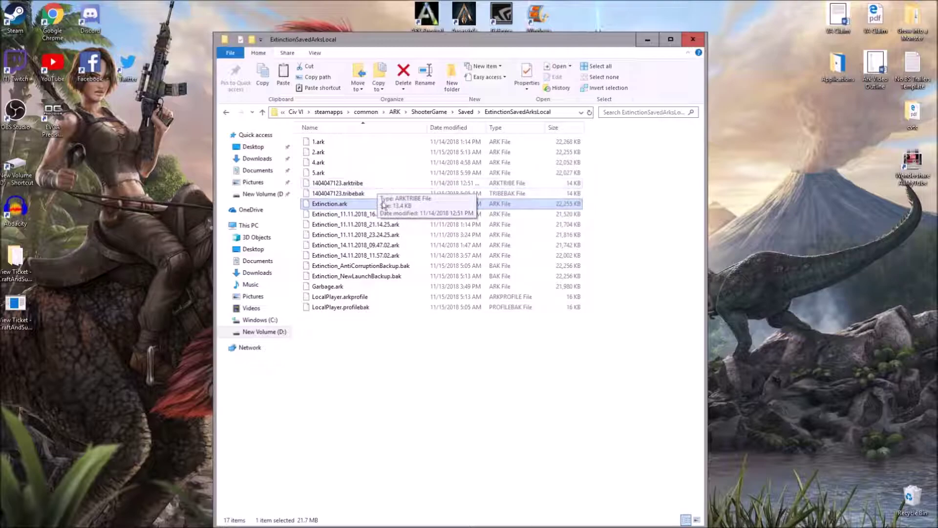
{"action": "left_click", "coordinate": [329, 202]}
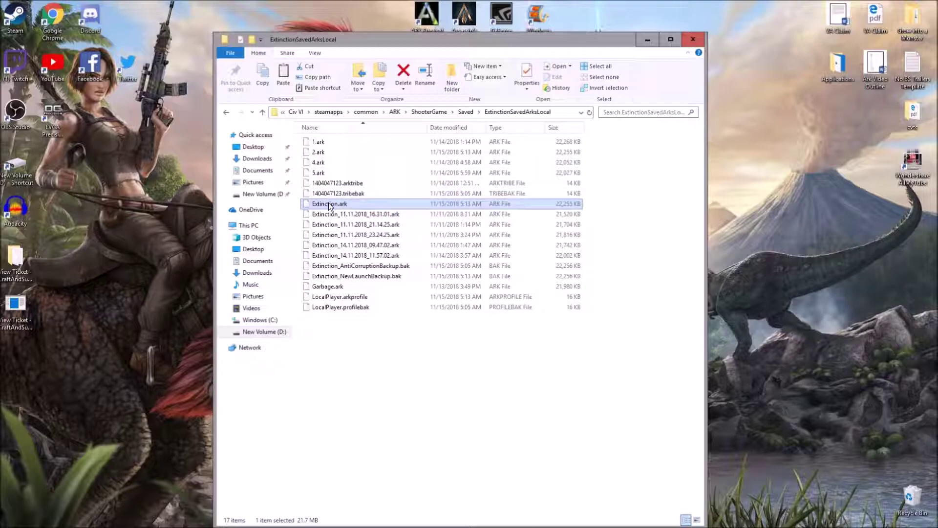
{"action": "left_click", "coordinate": [406, 207]}
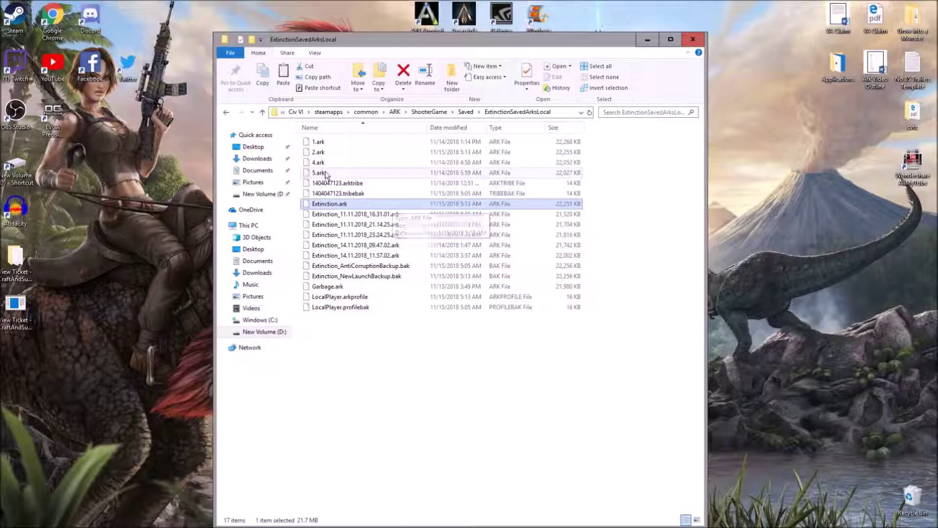
{"action": "left_click", "coordinate": [329, 149]}
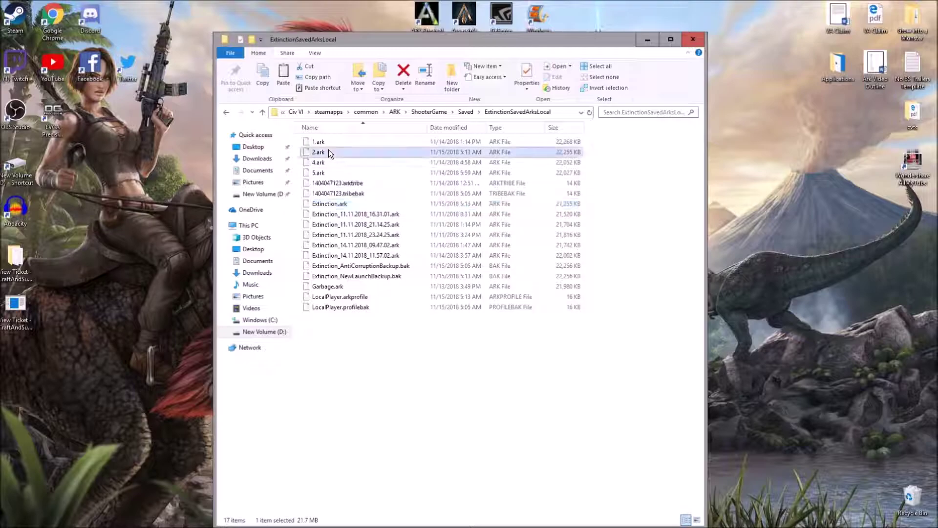
{"action": "right_click", "coordinate": [331, 151]}
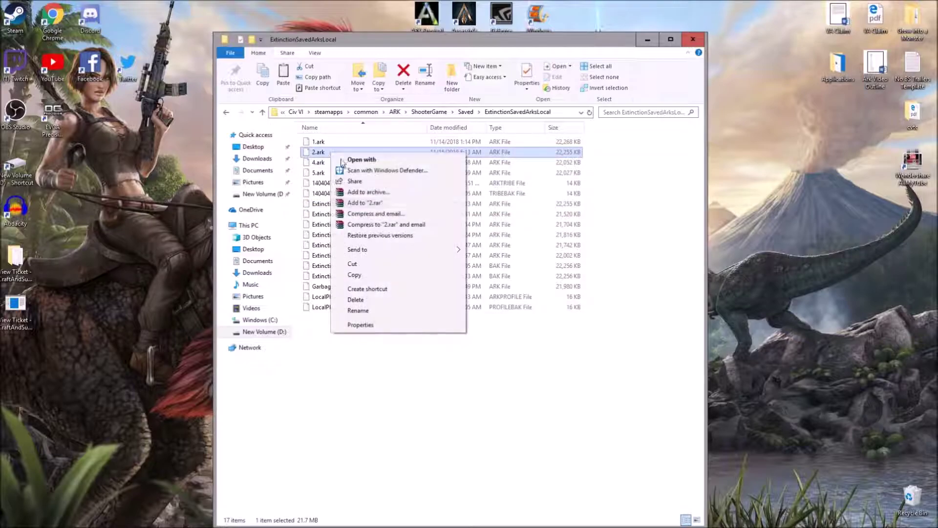
{"action": "left_click", "coordinate": [318, 215]}
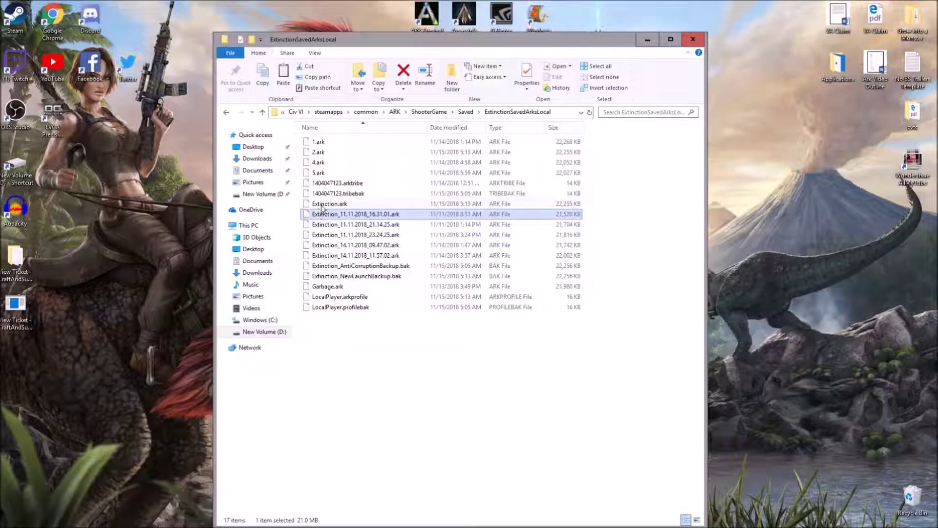
{"action": "left_click", "coordinate": [325, 205]}
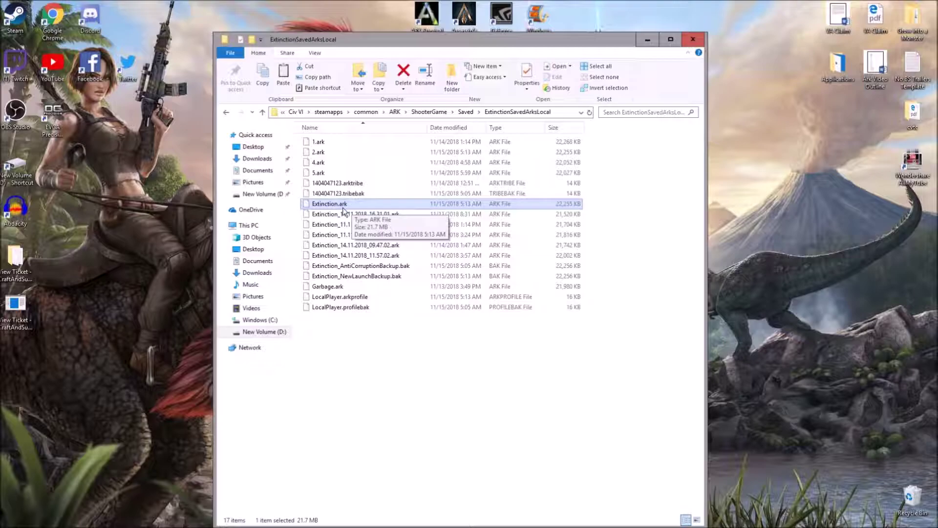
Step: Try to rename 2.ark as Extinction.ark, declining the alternative name Extinction (2).ark
{"action": "right_click", "coordinate": [324, 151]}
{"action": "left_click", "coordinate": [355, 308]}
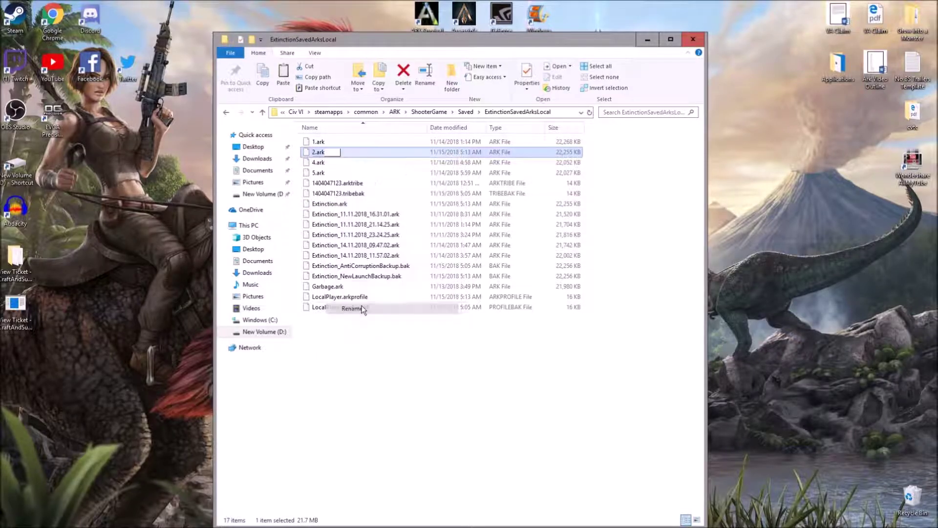
{"action": "type", "text": "Extinction"}
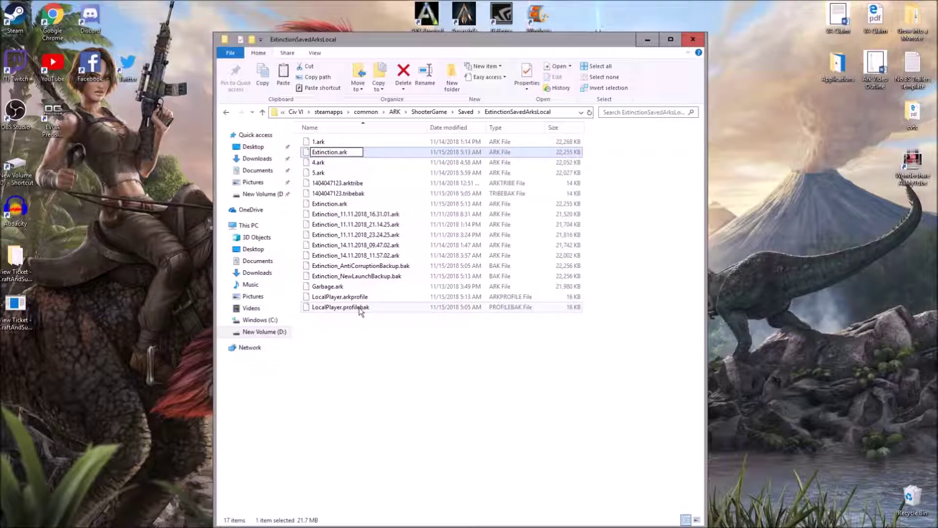
{"action": "left_click", "coordinate": [359, 330]}
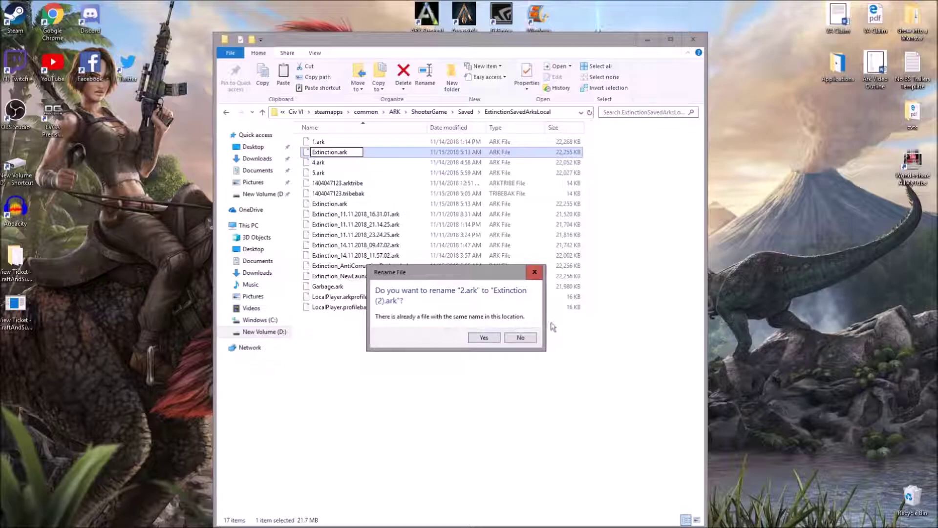
{"action": "left_click", "coordinate": [521, 338]}
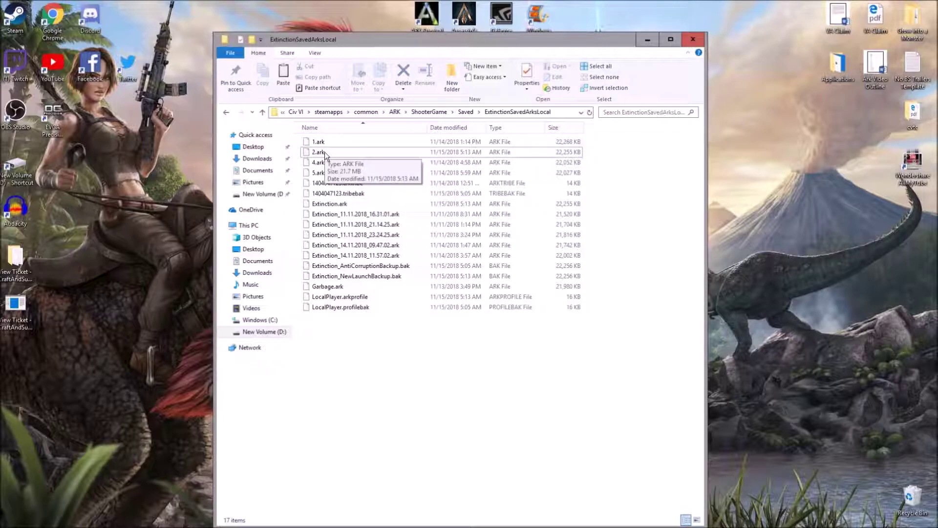
Step: Review Extinction.ark, the .arktribe file and the numbered backups 2.ark, 4.ark and 5.ark in the folder
{"action": "left_click", "coordinate": [341, 205]}
{"action": "left_click", "coordinate": [350, 184]}
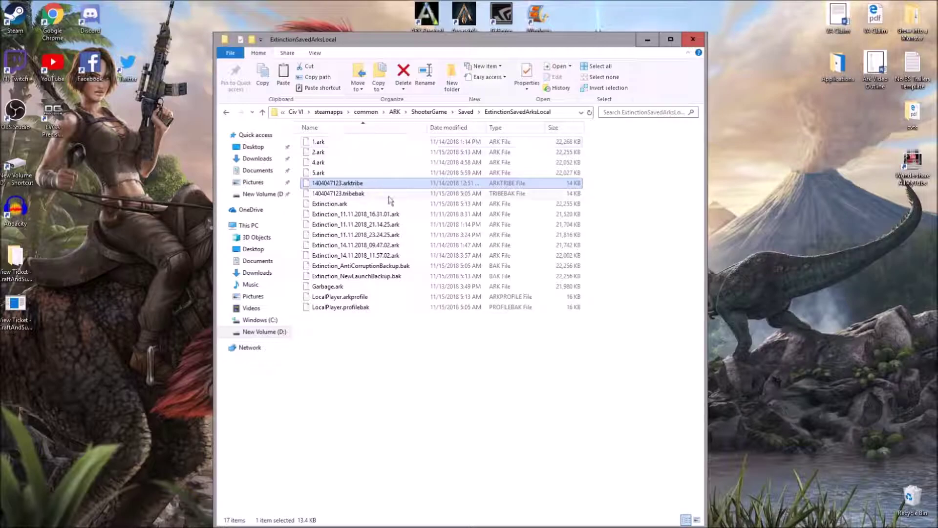
{"action": "left_click", "coordinate": [377, 208]}
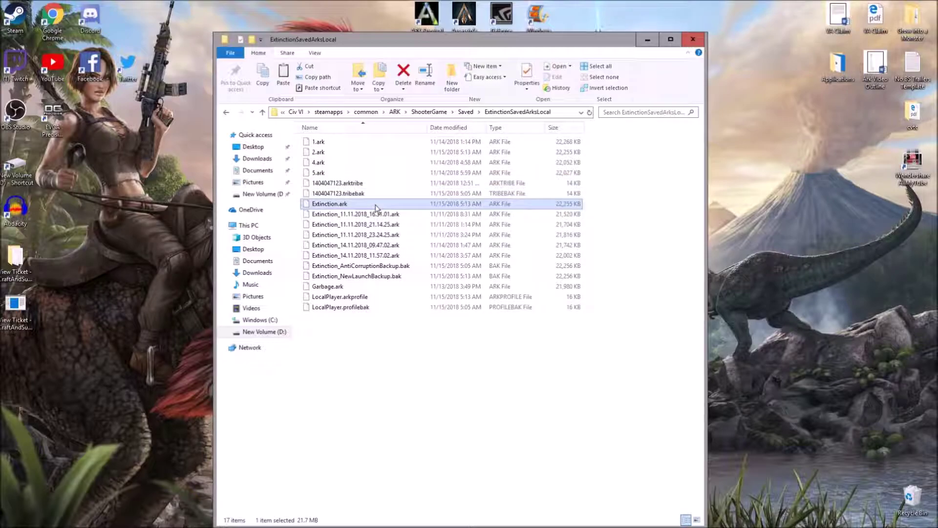
{"action": "left_click", "coordinate": [332, 152]}
{"action": "left_click", "coordinate": [330, 163]}
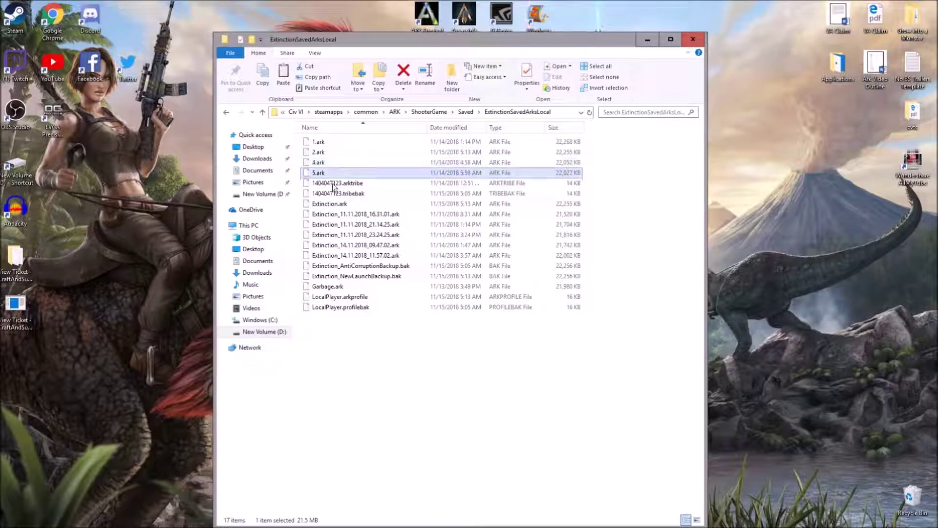
{"action": "left_click", "coordinate": [352, 203]}
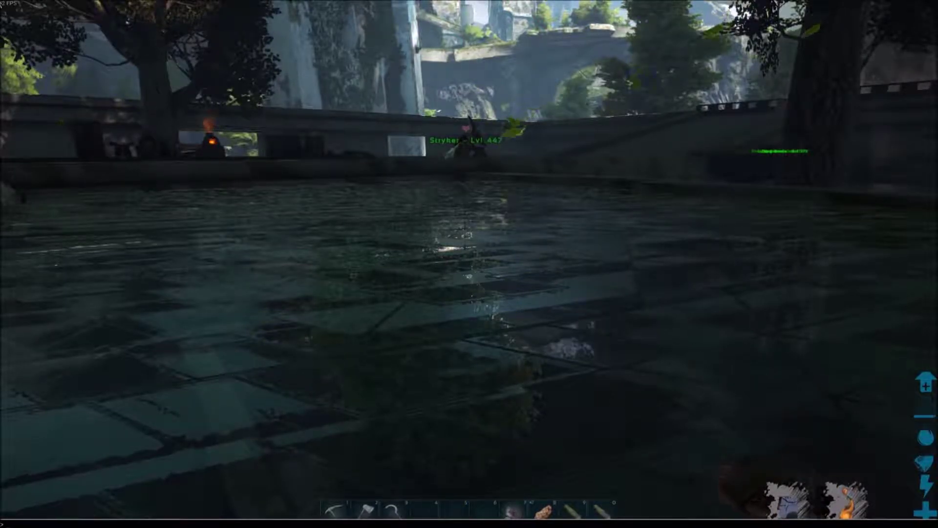
Step: Save the world in ARK: Survival Evolved by running admincheat saveworld in the game console
{"action": "type", "text": "admincheat"}
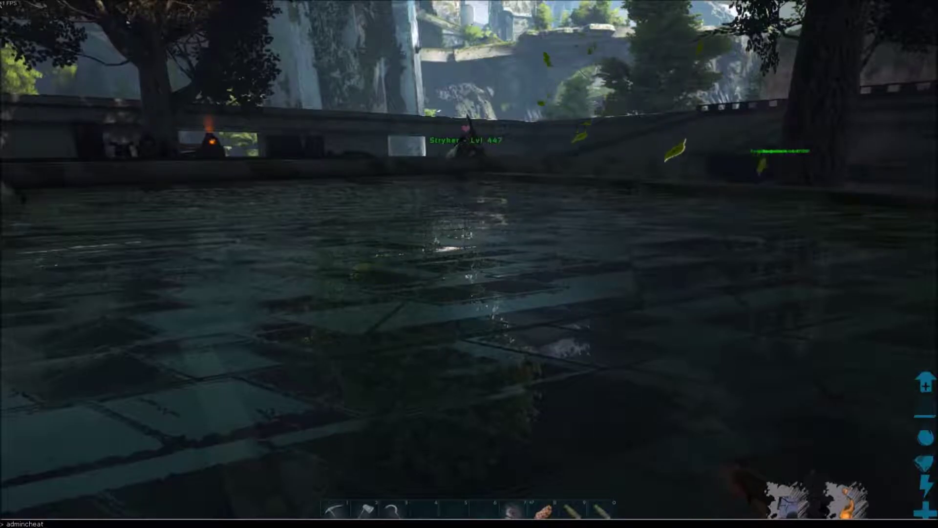
{"action": "type", "text": " saveworld"}
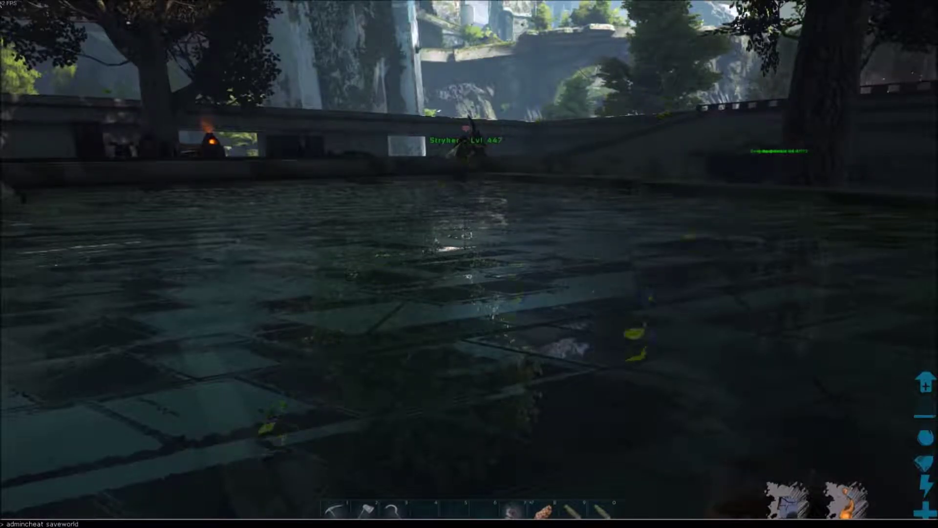
{"action": "key", "text": "Return"}
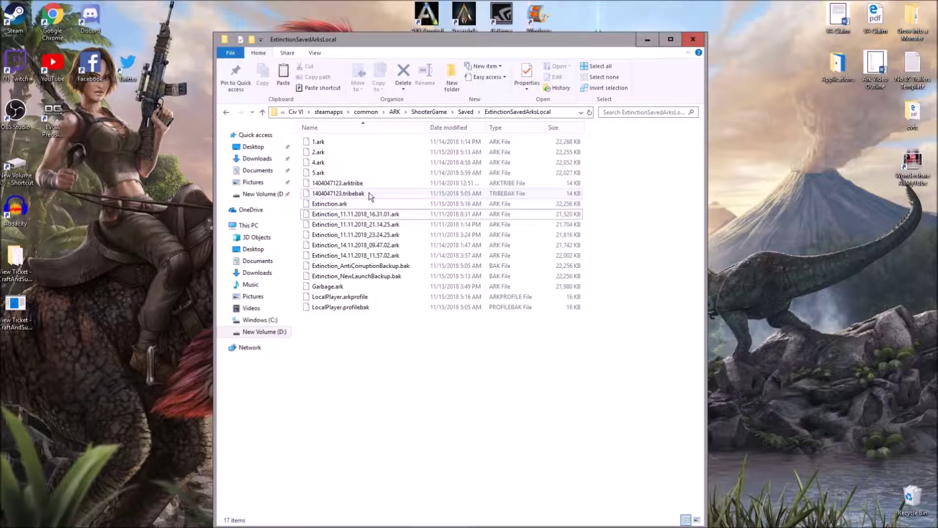
Step: Return to the save folder in File Explorer and check the numbered backups from 5.ark up to 2.ark
{"action": "left_click", "coordinate": [350, 193]}
{"action": "left_click", "coordinate": [350, 172]}
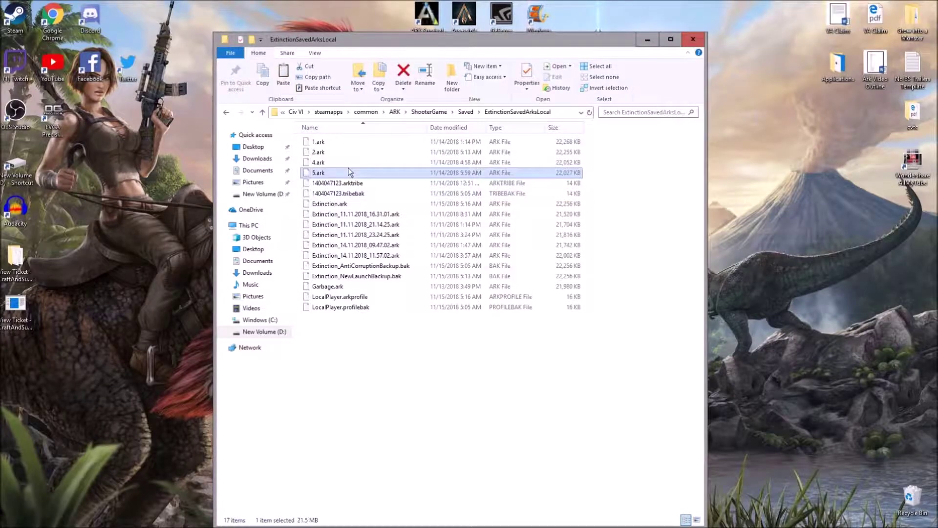
{"action": "left_click", "coordinate": [349, 163]}
{"action": "left_click", "coordinate": [350, 155]}
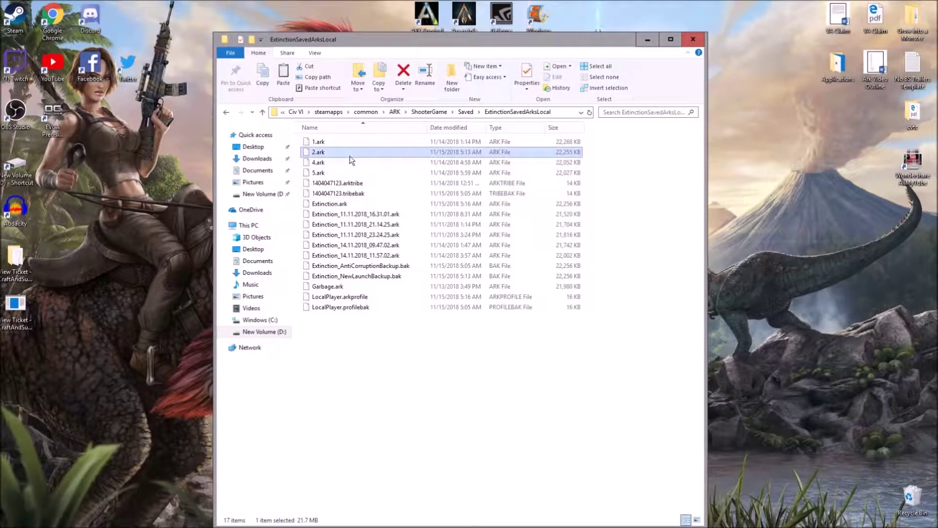